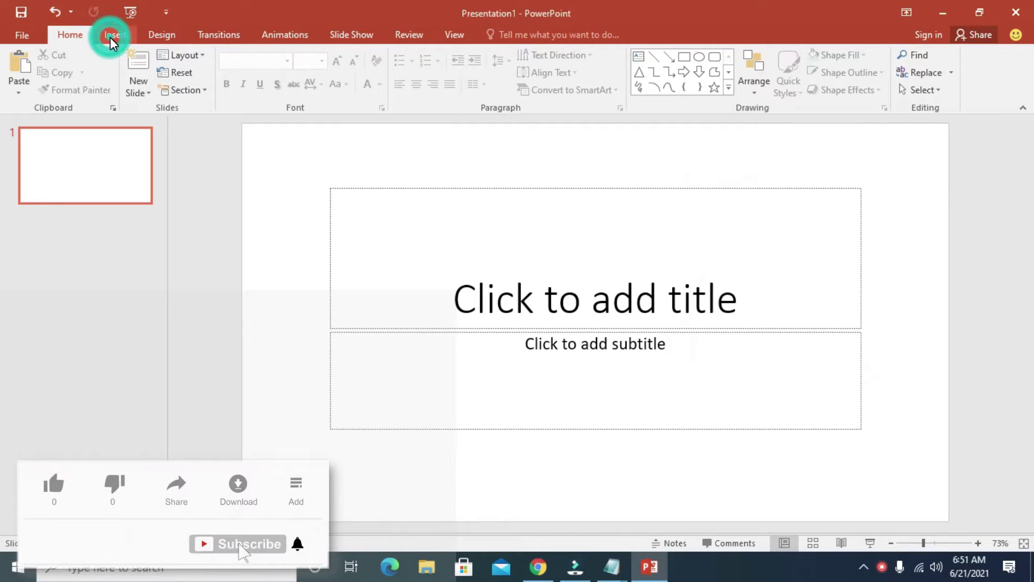
Step: Open the Shapes gallery from the Insert tab
{"action": "left_click", "coordinate": [115, 37]}
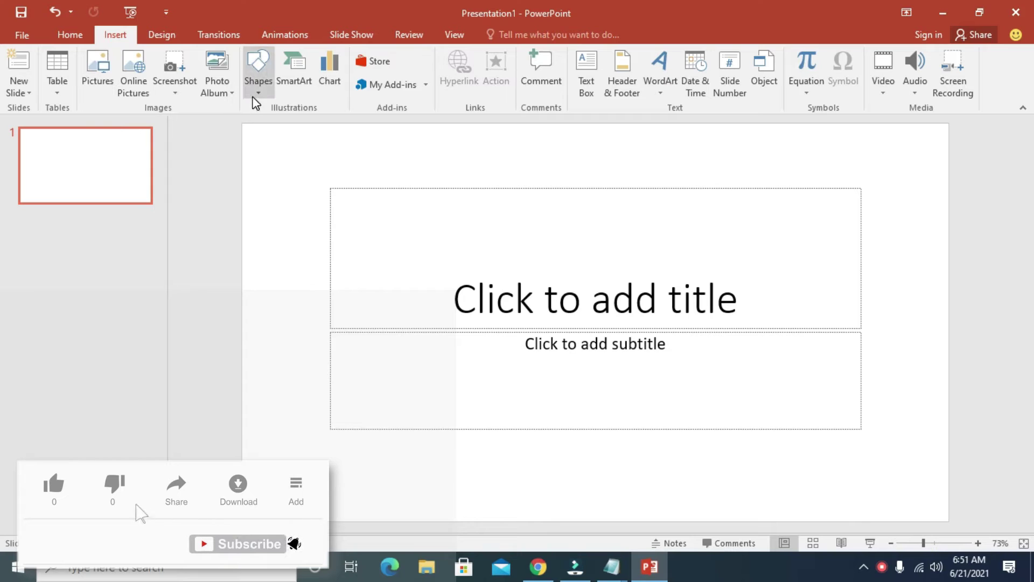
{"action": "left_click", "coordinate": [255, 80]}
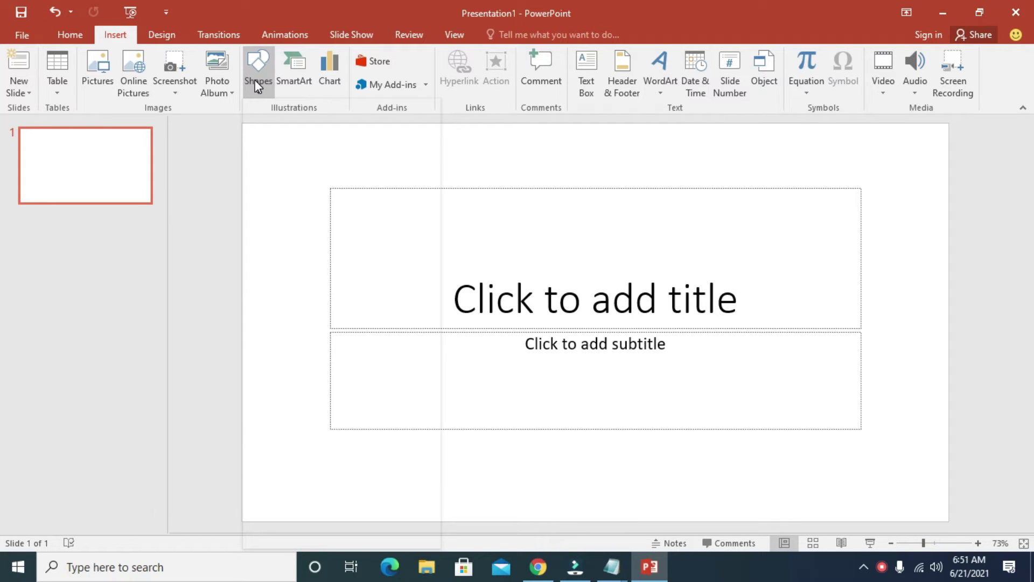
Step: Draw a blue round single corner rectangle over the title placeholder
{"action": "left_click", "coordinate": [255, 81]}
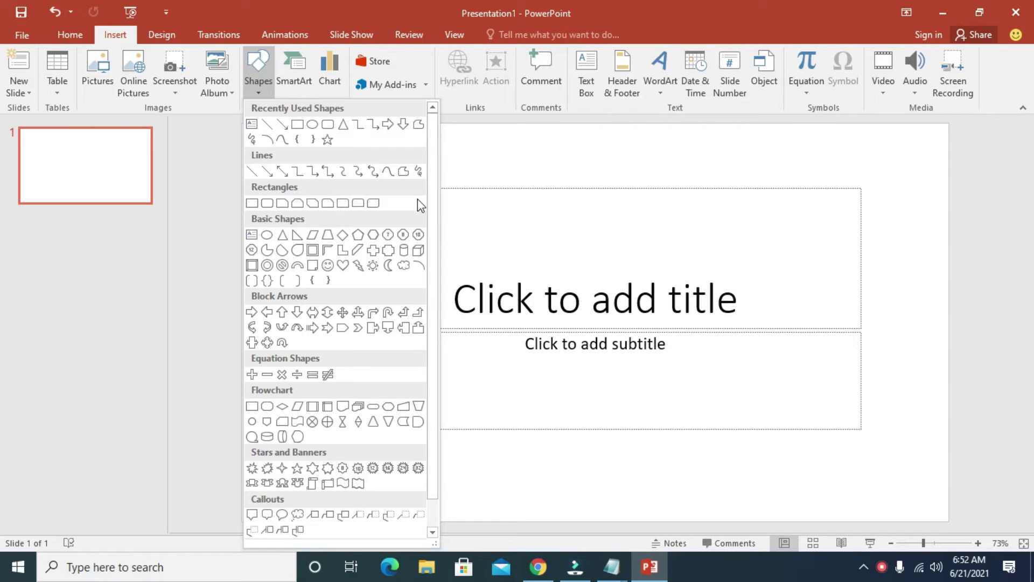
{"action": "left_click", "coordinate": [341, 204]}
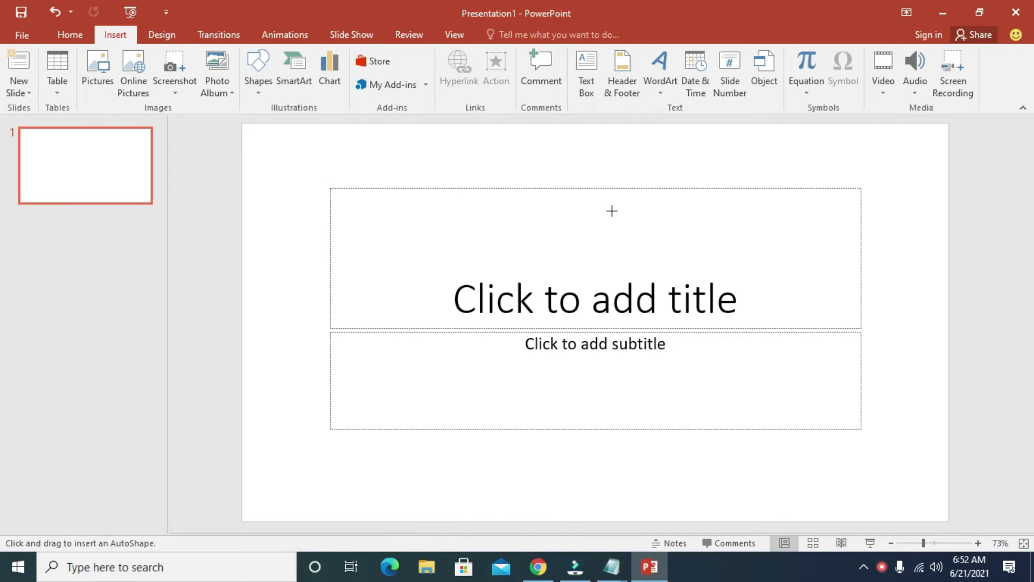
{"action": "left_click_drag", "start_coordinate": [610, 208], "coordinate": [835, 312]}
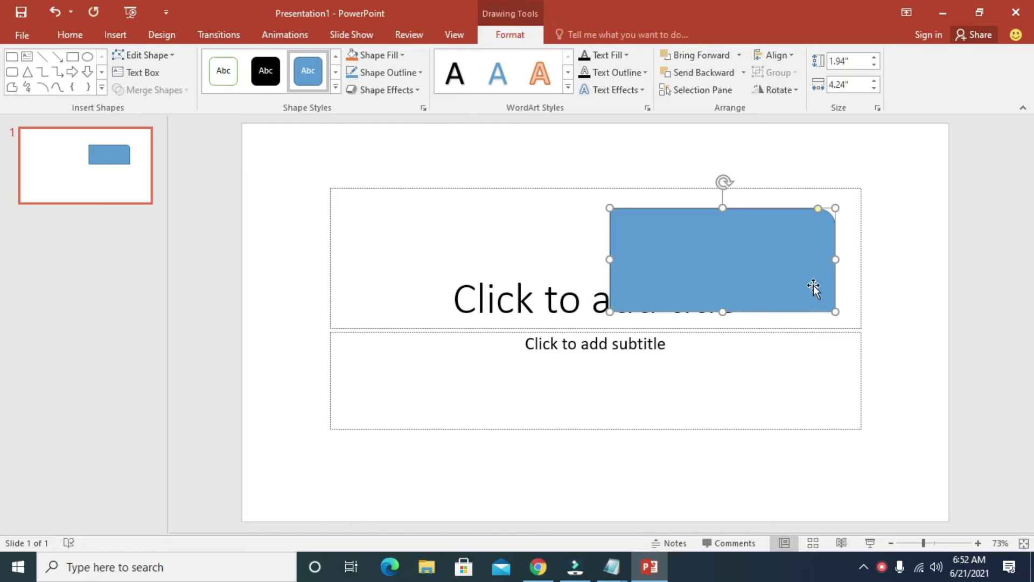
Step: Move the rectangle slightly up and to the right
{"action": "left_click", "coordinate": [933, 266]}
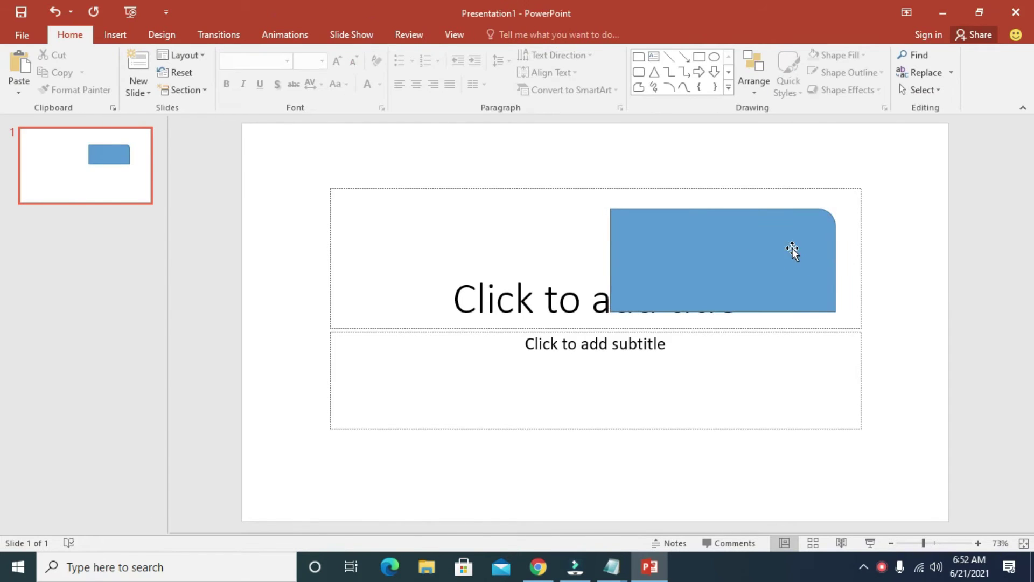
{"action": "left_click_drag", "start_coordinate": [735, 223], "coordinate": [745, 203]}
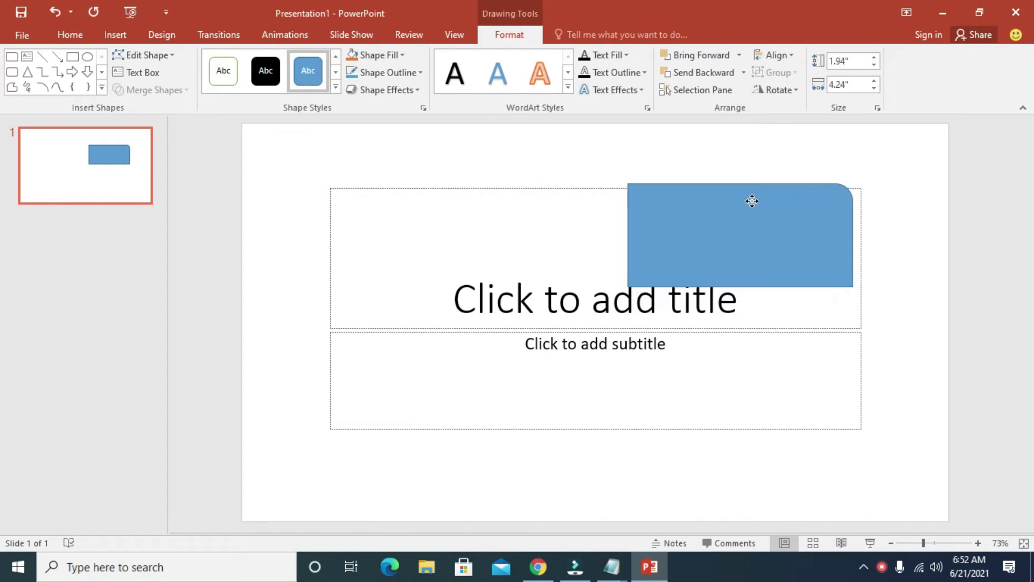
{"action": "left_click_drag", "start_coordinate": [746, 203], "coordinate": [760, 204]}
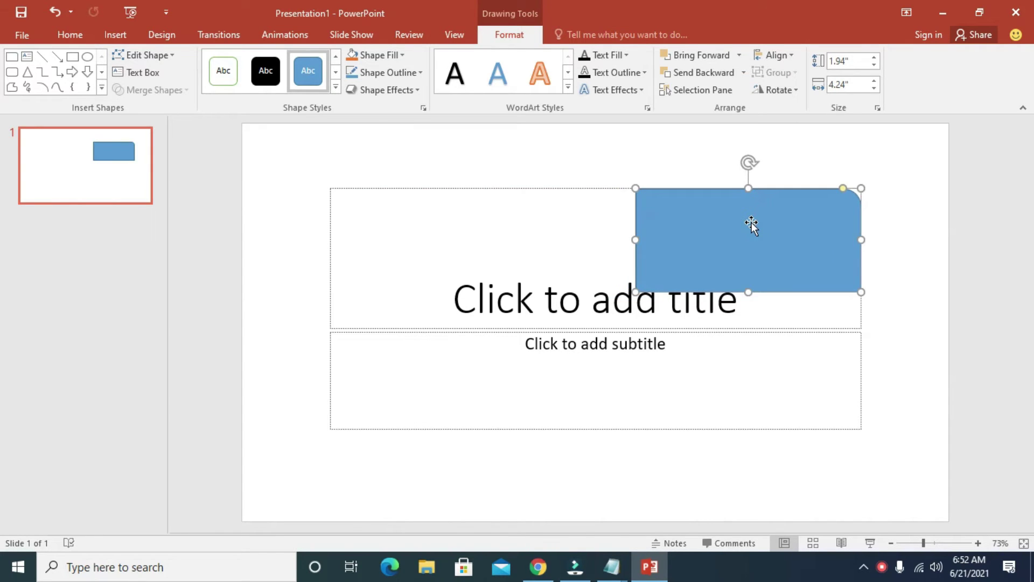
Step: Open the Format Shape pane for the blue rounded-corner rectangle from its context menu
{"action": "right_click", "coordinate": [751, 225]}
{"action": "key", "text": "Escape"}
{"action": "right_click", "coordinate": [719, 221]}
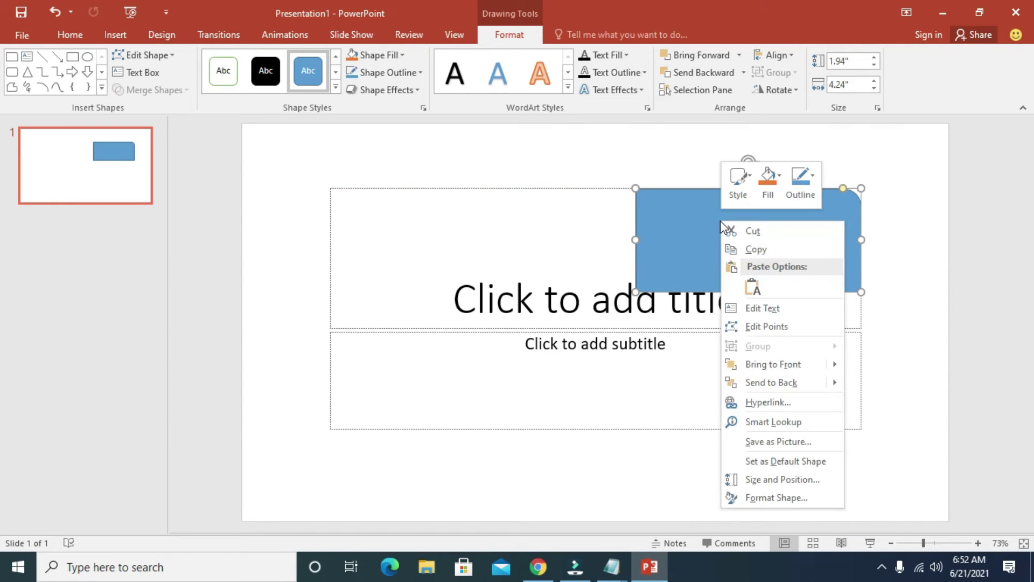
{"action": "left_click", "coordinate": [776, 498]}
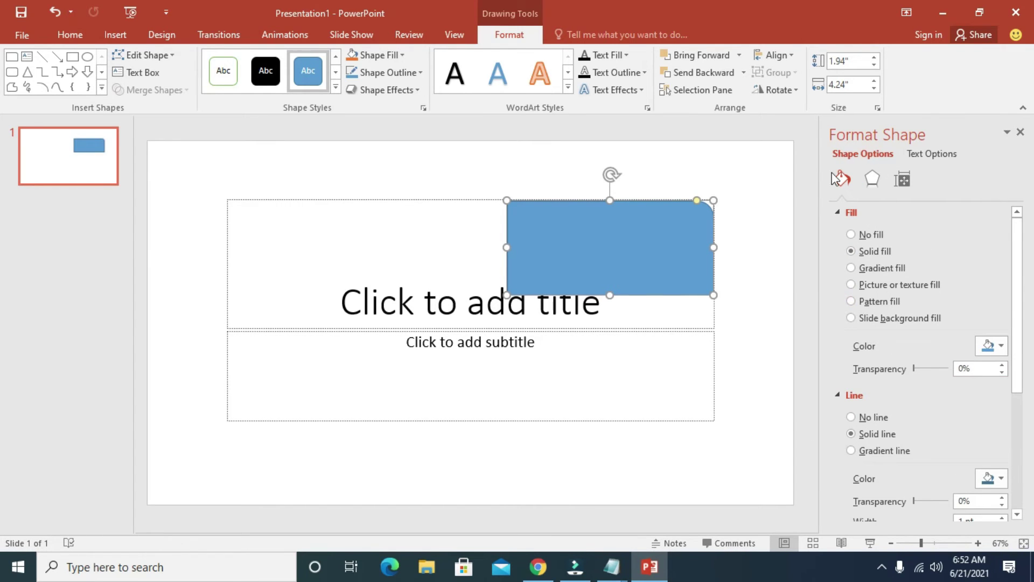
Step: Set the rectangle's fill transparency to 53% and shift it slightly down
{"action": "left_click", "coordinate": [844, 179]}
{"action": "left_click", "coordinate": [842, 179]}
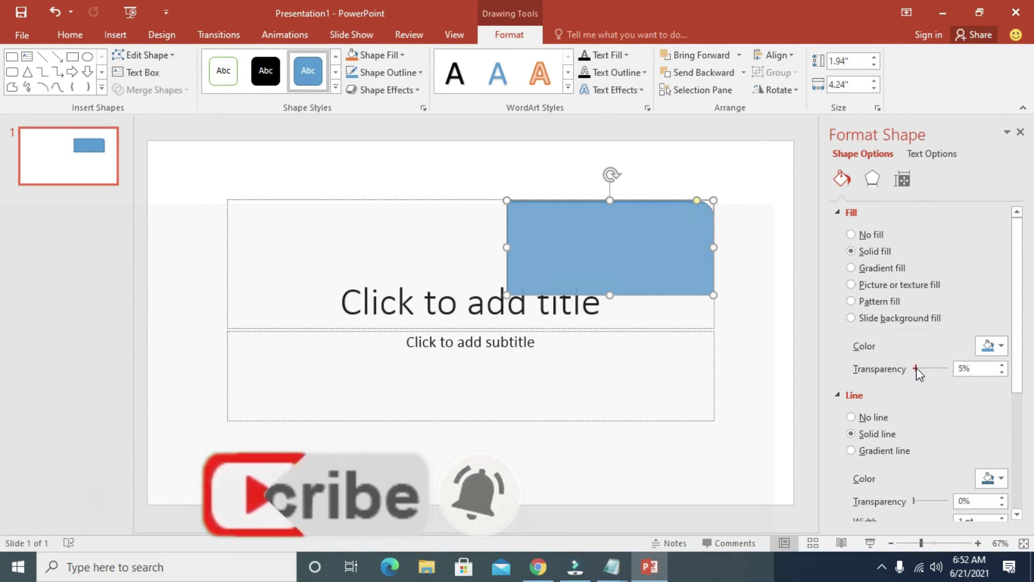
{"action": "left_click_drag", "start_coordinate": [915, 368], "coordinate": [933, 367]}
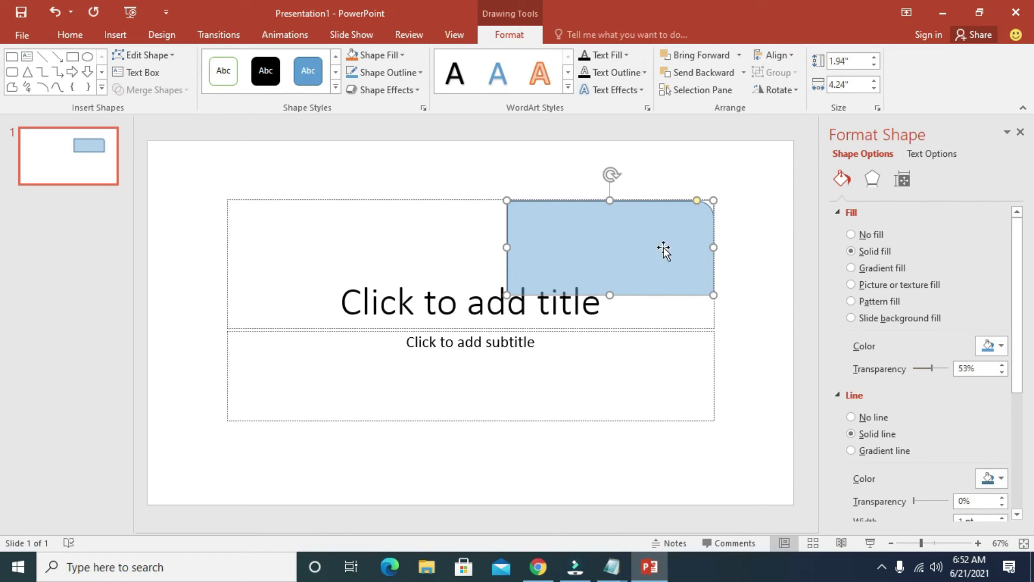
{"action": "left_click_drag", "start_coordinate": [660, 245], "coordinate": [660, 261]}
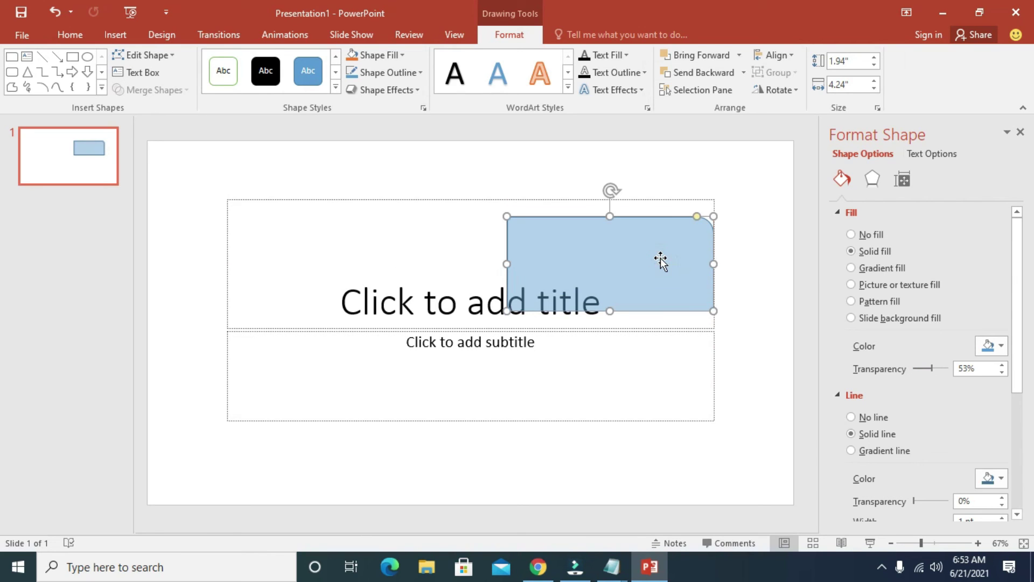
Step: Close the Format Shape pane
{"action": "left_click", "coordinate": [1020, 132]}
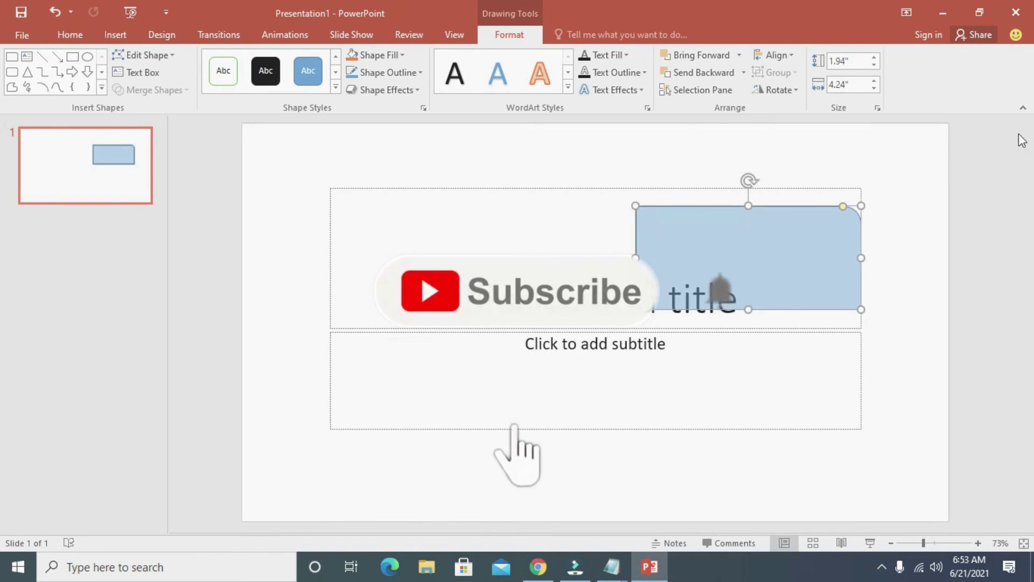